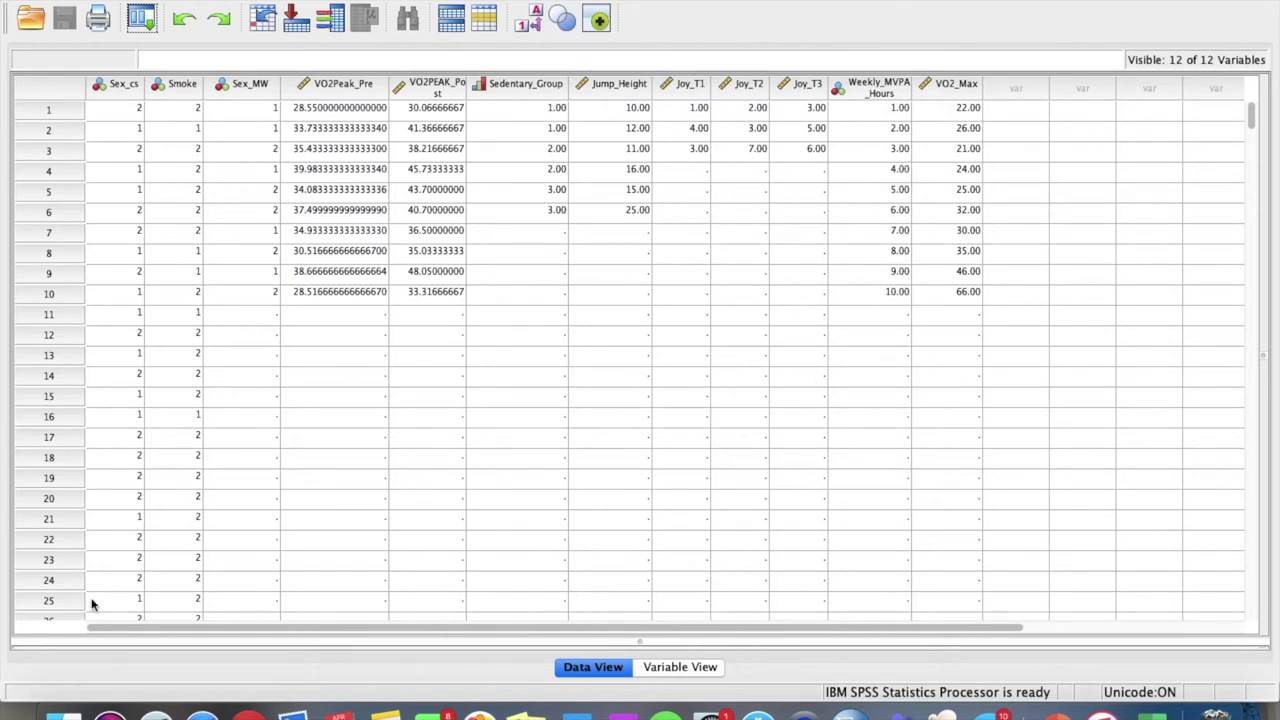
Set up a Frequencies analysis with VO2Peak_Pre as its variable
{"action": "left_click", "coordinate": [412, 2]}
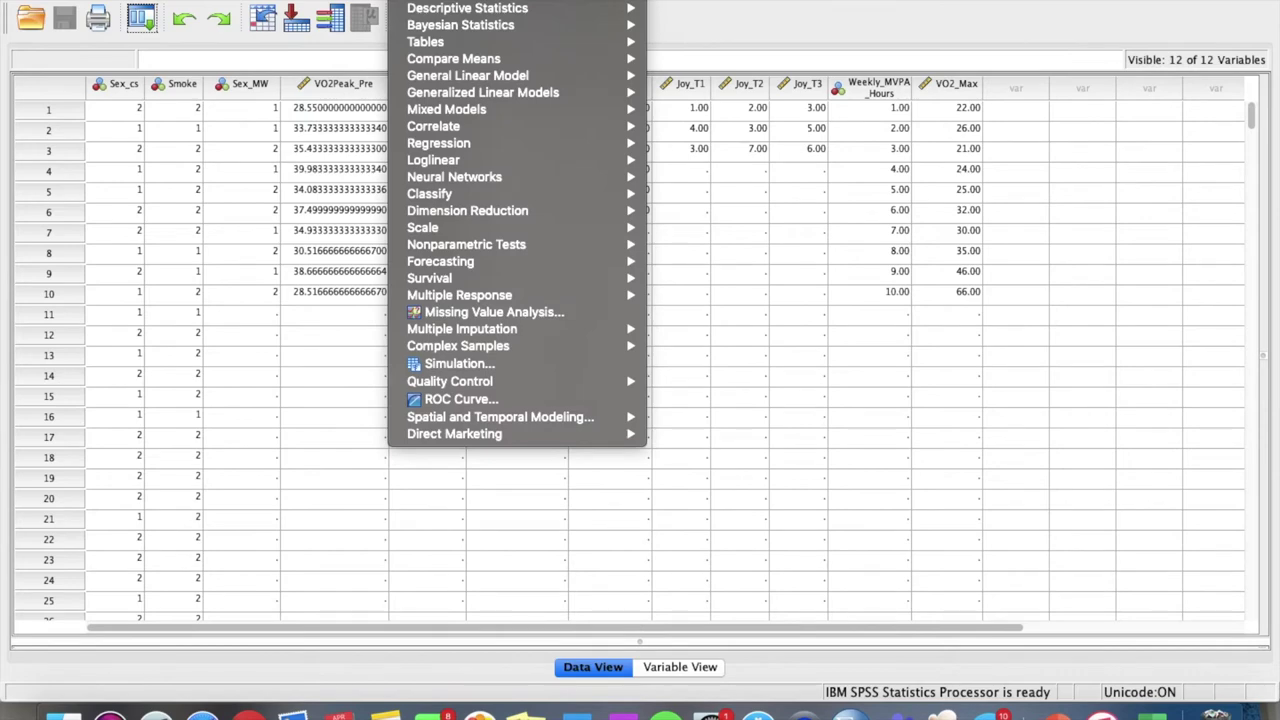
{"action": "mouse_move", "coordinate": [467, 12]}
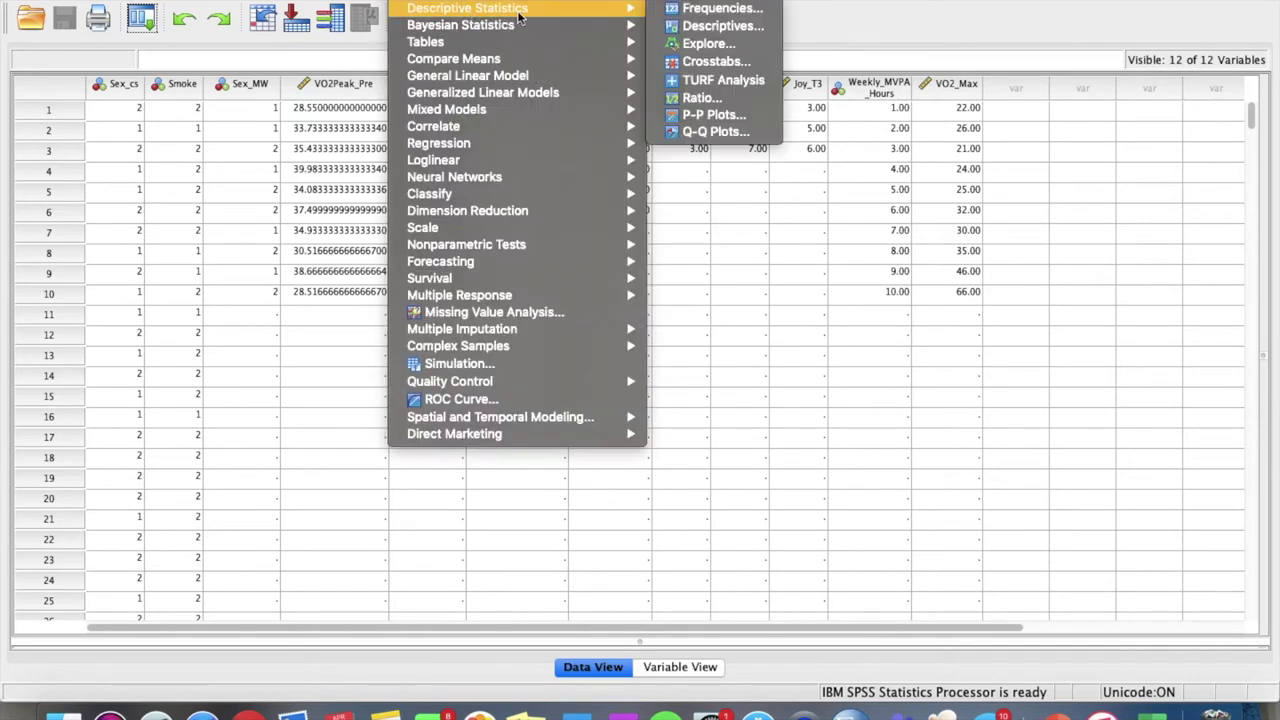
{"action": "left_click", "coordinate": [699, 12]}
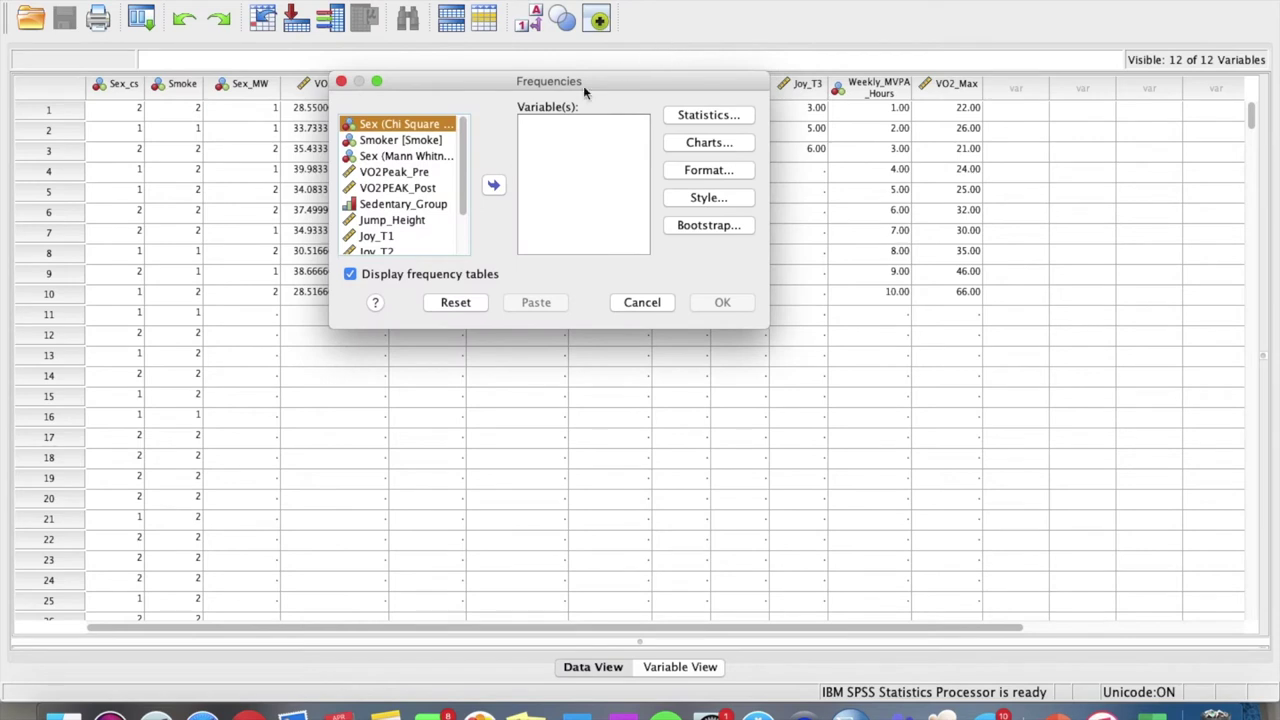
{"action": "left_click", "coordinate": [412, 174]}
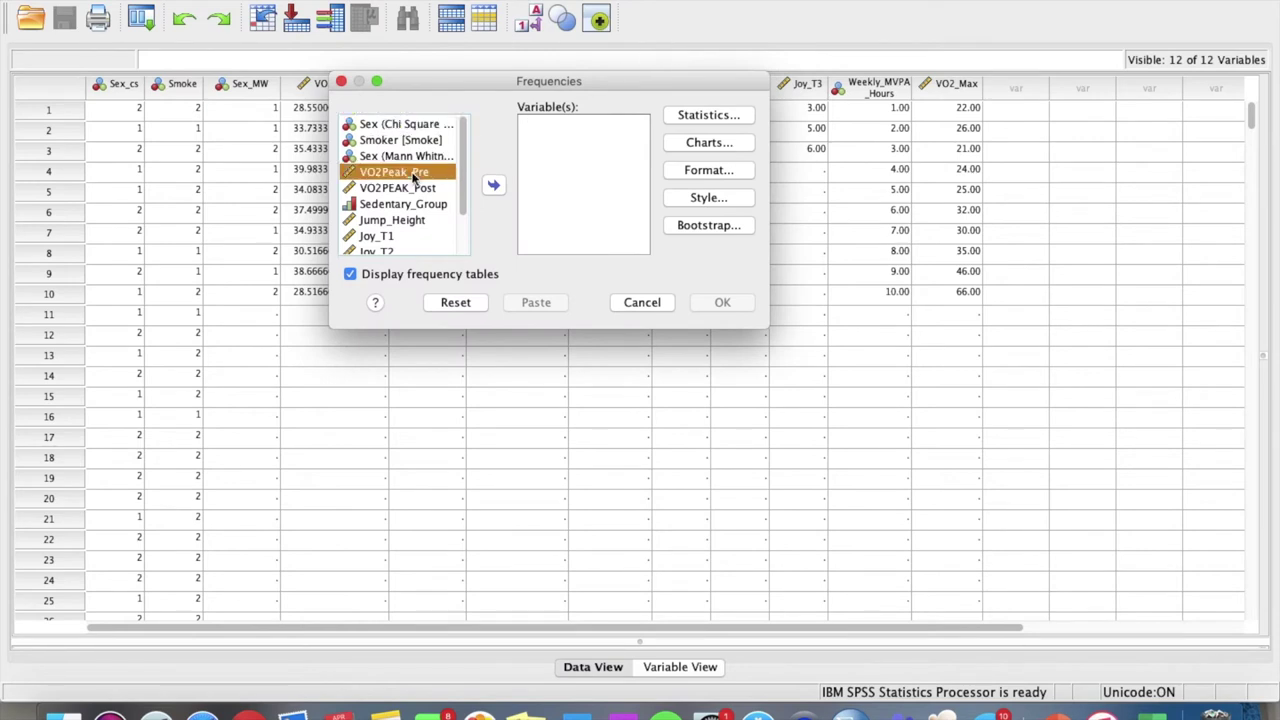
{"action": "left_click", "coordinate": [493, 188]}
Request the median as the frequencies statistic and run the analysis
{"action": "left_click", "coordinate": [737, 118]}
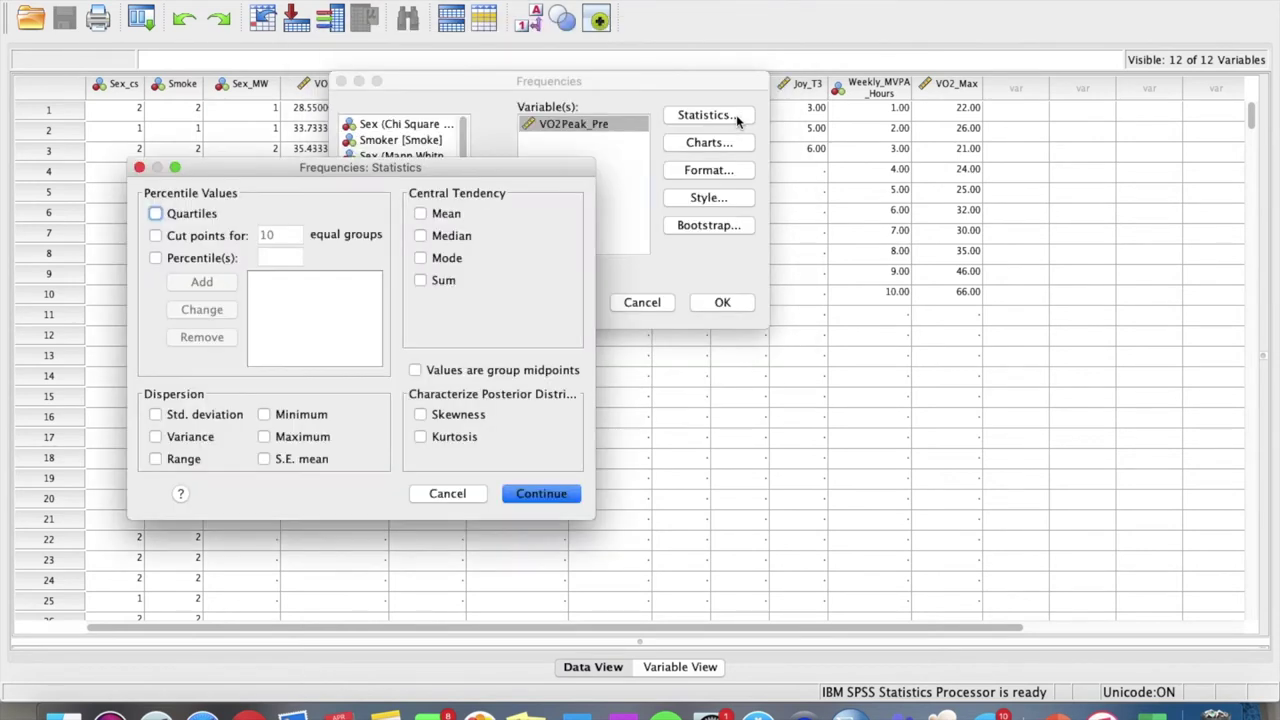
{"action": "left_click", "coordinate": [420, 236]}
{"action": "left_click", "coordinate": [575, 502]}
{"action": "left_click", "coordinate": [737, 304]}
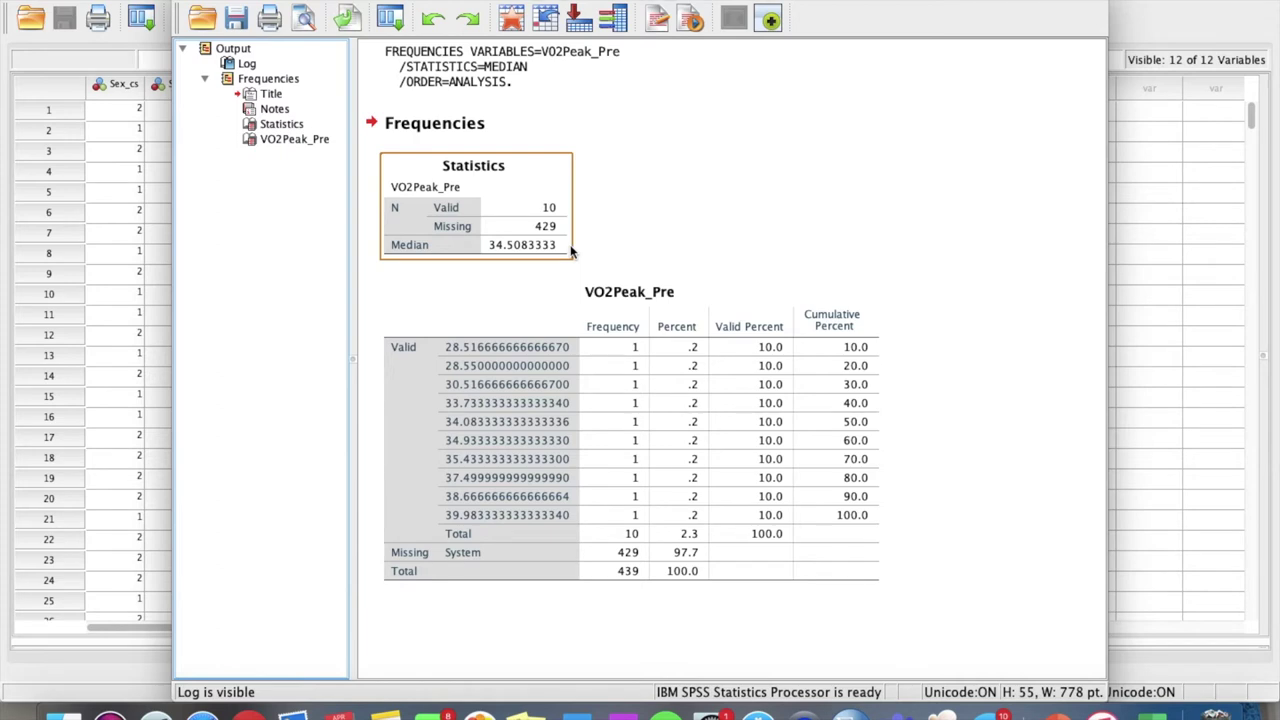
Set up a legacy two-independent-samples test from the dataset, with VO2Peak_Pre as test variable and Sex (Mann Whitney) as grouping variable
{"action": "left_click", "coordinate": [1171, 14]}
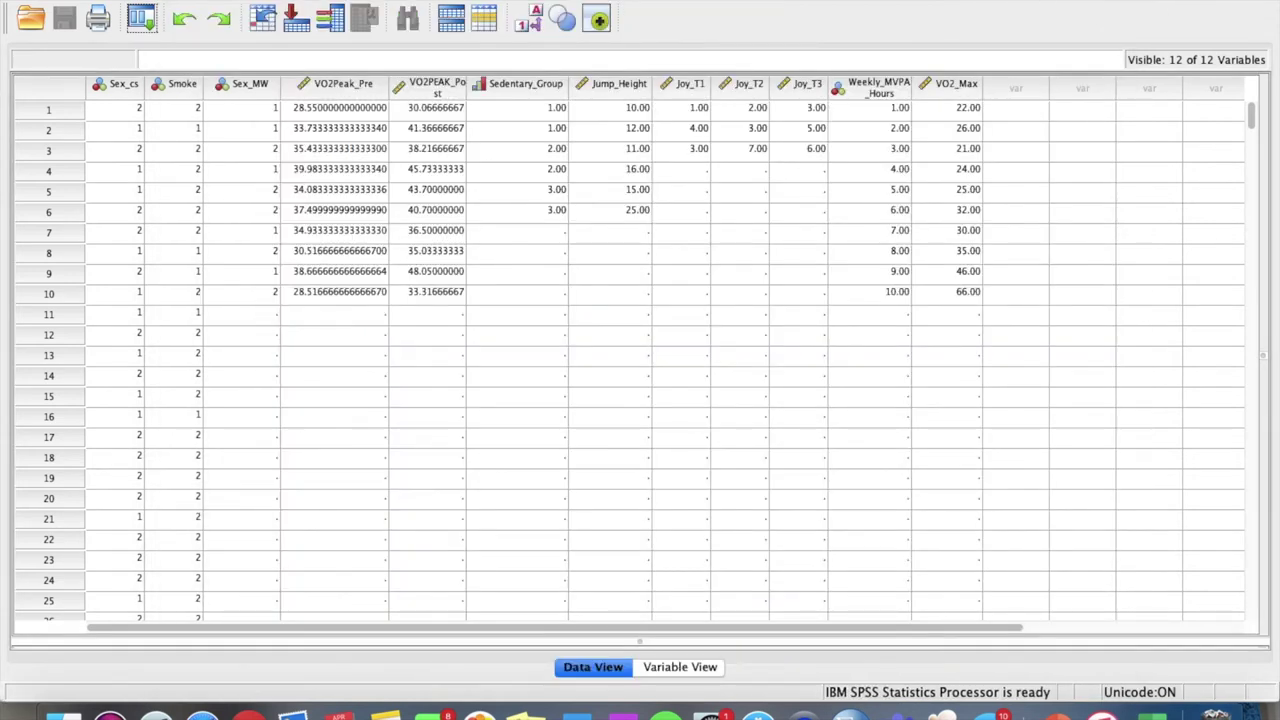
{"action": "left_click", "coordinate": [424, 0]}
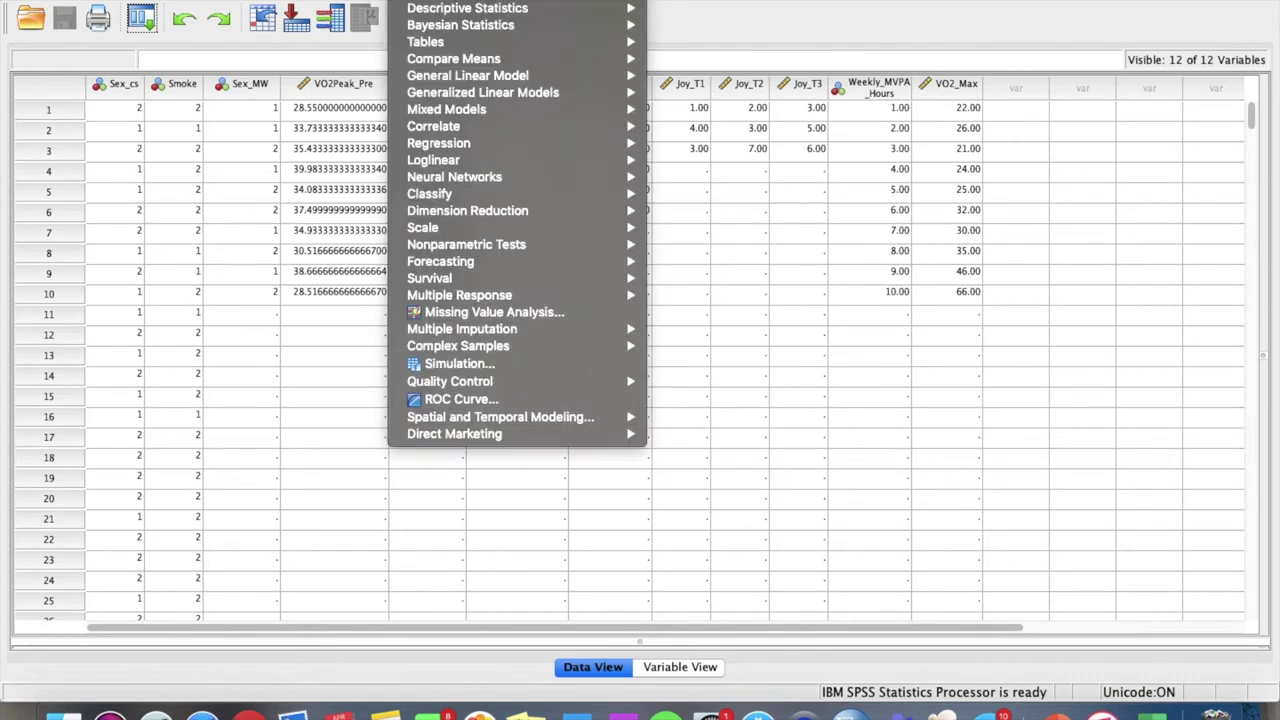
{"action": "mouse_move", "coordinate": [562, 244]}
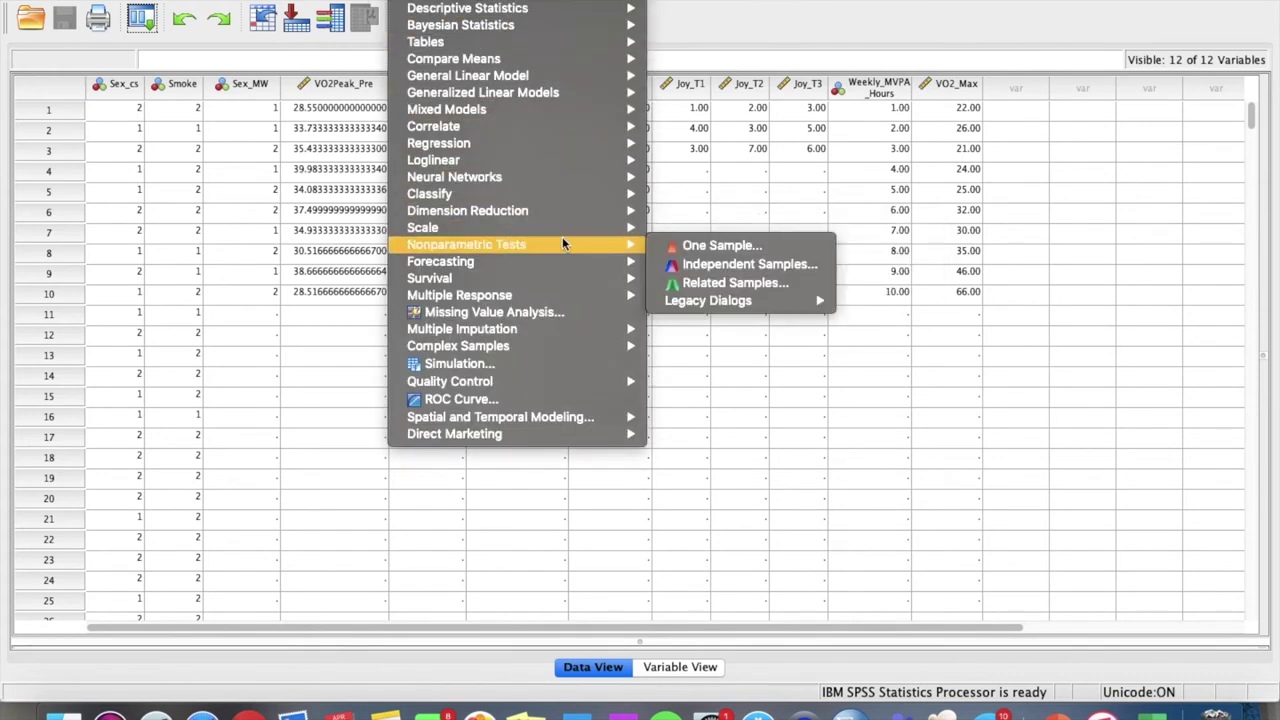
{"action": "mouse_move", "coordinate": [735, 303]}
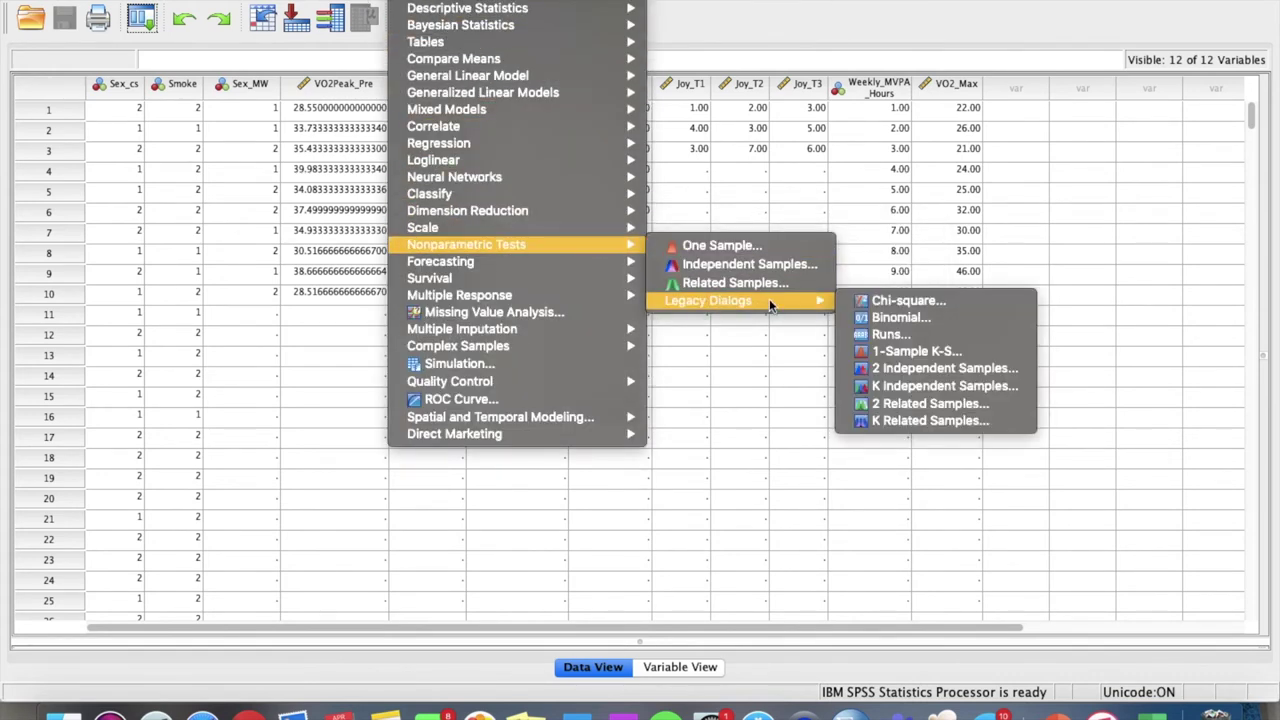
{"action": "left_click", "coordinate": [945, 369]}
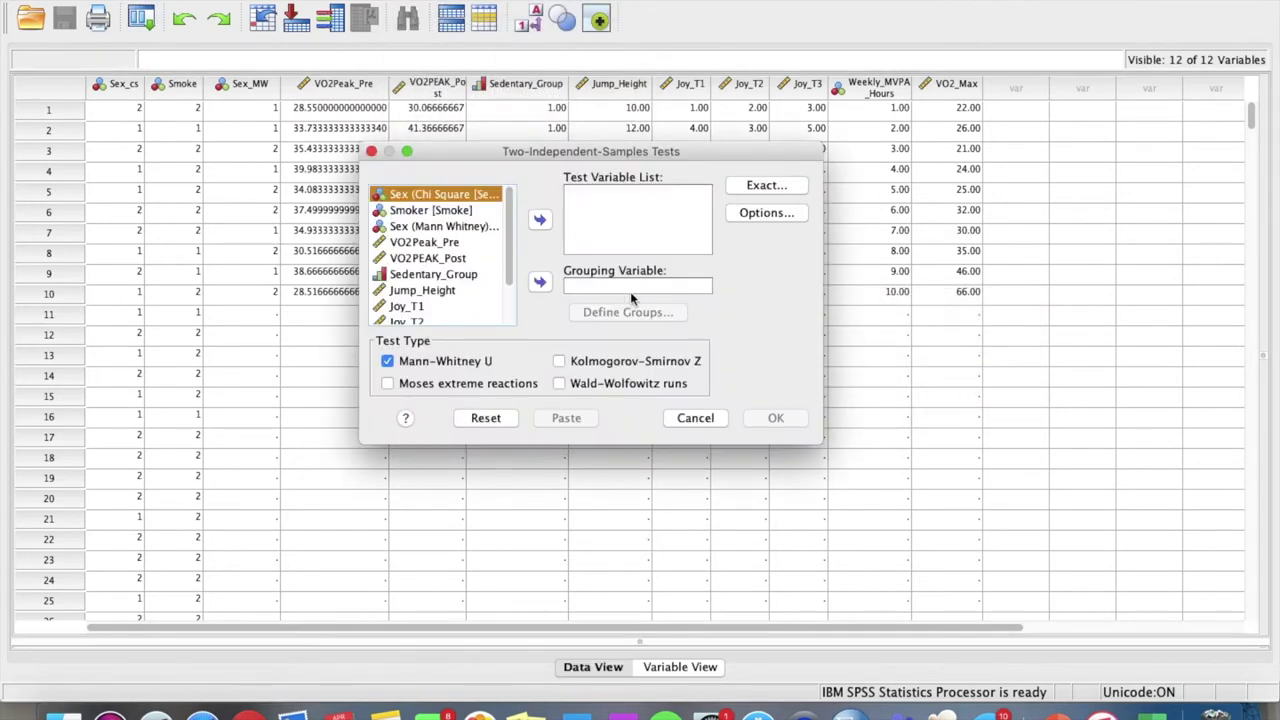
{"action": "left_click", "coordinate": [455, 244]}
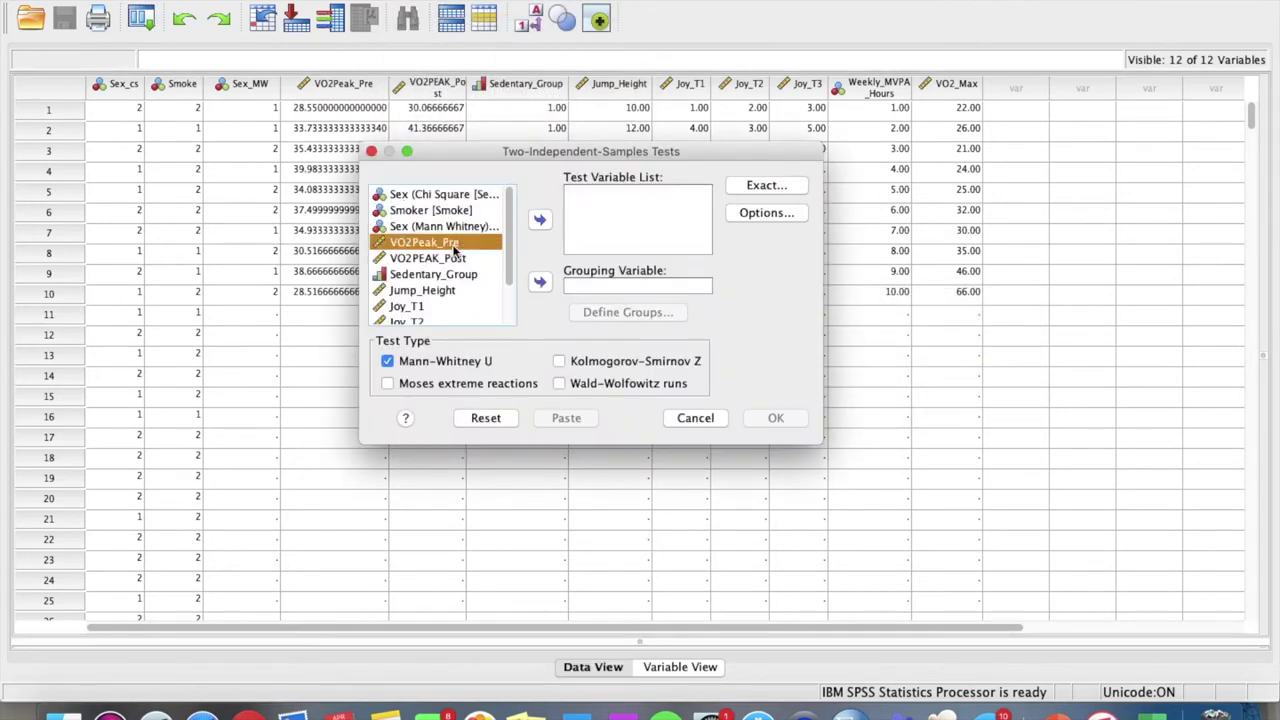
{"action": "left_click", "coordinate": [540, 222]}
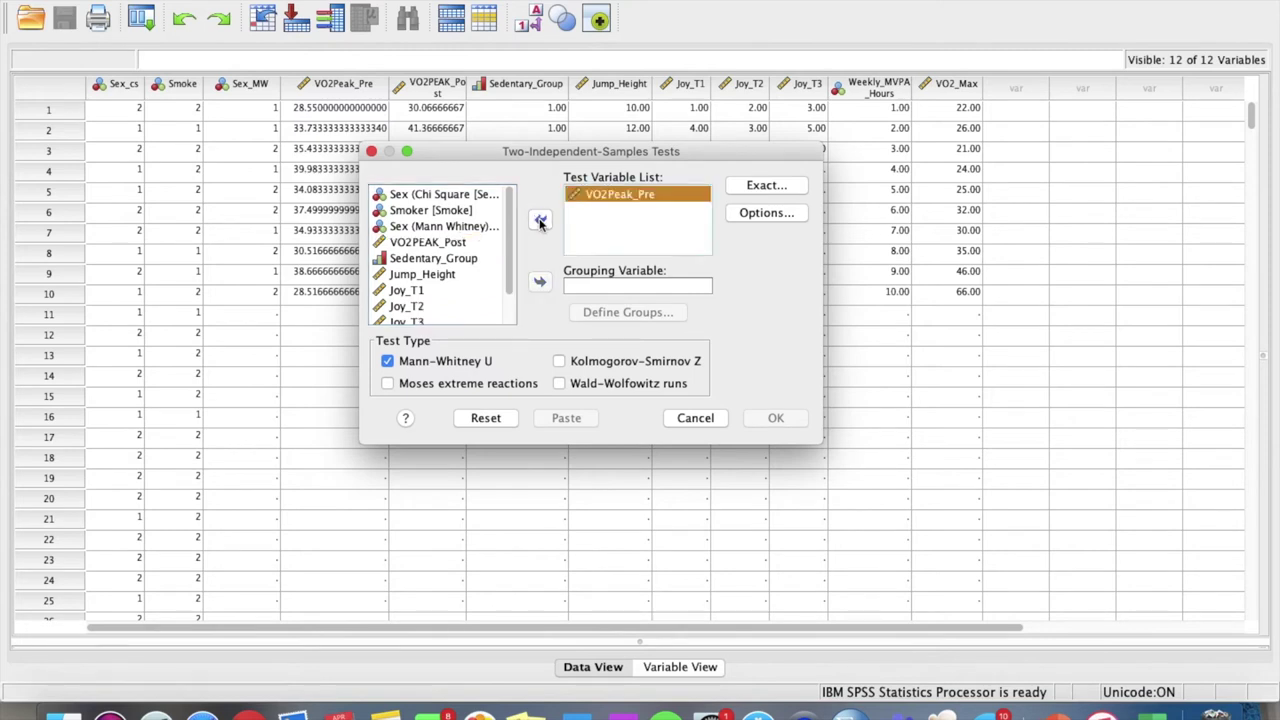
{"action": "left_click", "coordinate": [453, 227]}
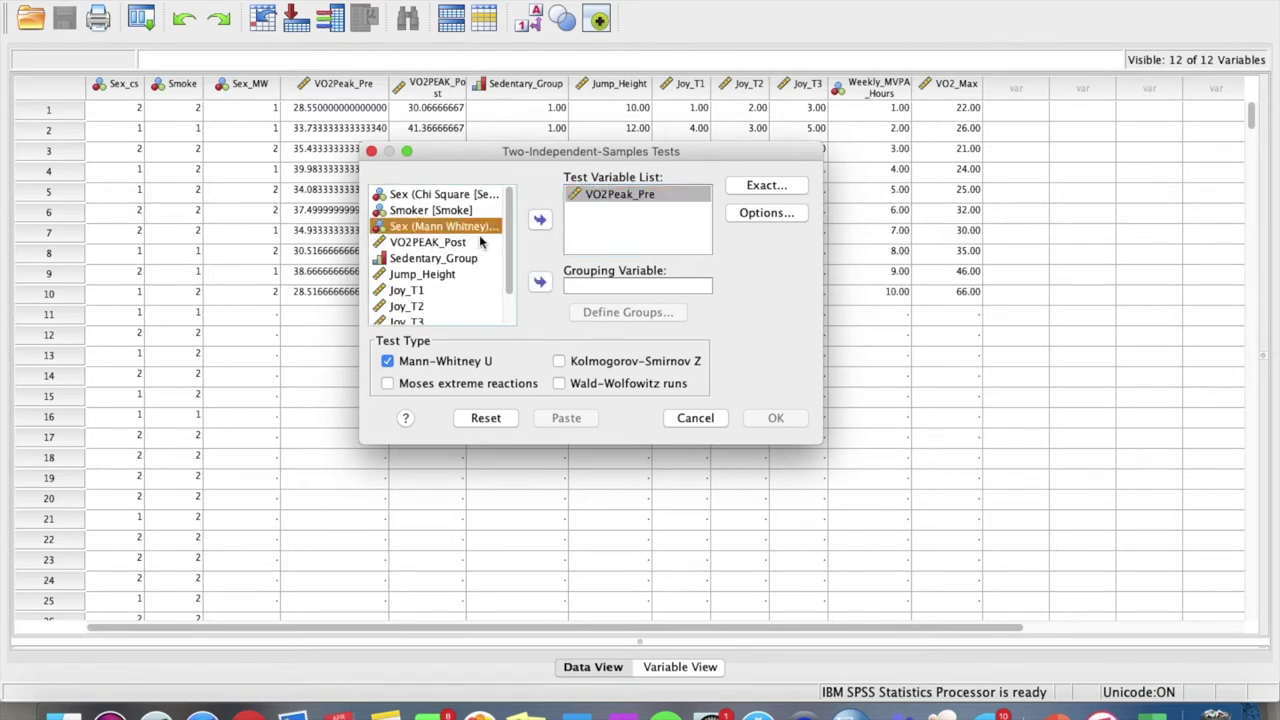
{"action": "left_click", "coordinate": [540, 284]}
Define the grouping variable's two groups as 1 and 2
{"action": "left_click", "coordinate": [629, 316]}
{"action": "type", "text": "1"}
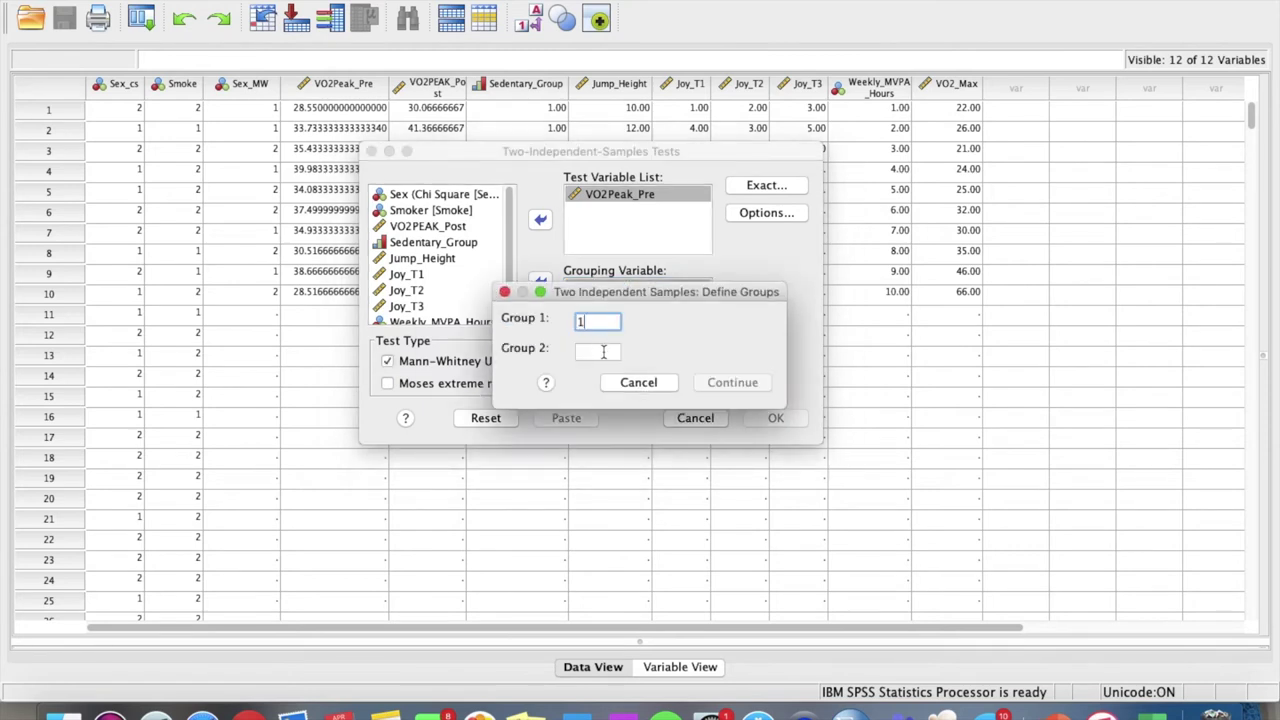
{"action": "left_click", "coordinate": [600, 350]}
{"action": "type", "text": "2"}
{"action": "left_click", "coordinate": [734, 384]}
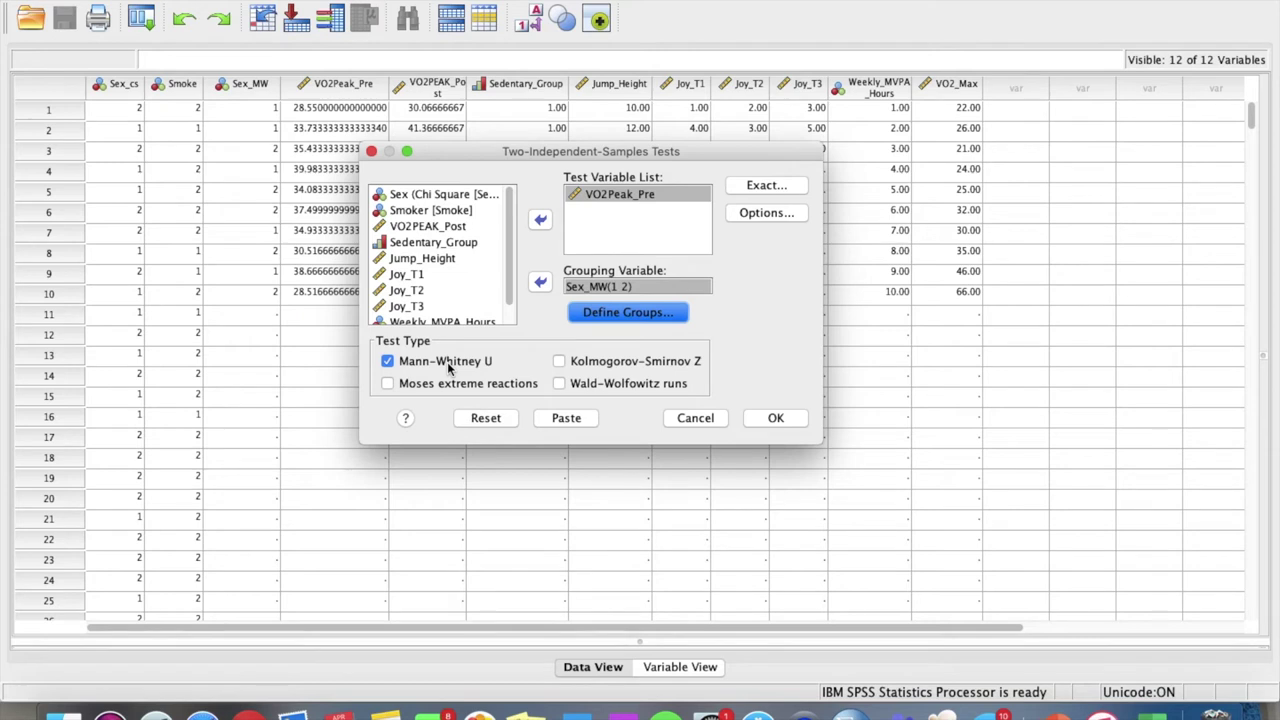
Include descriptive statistics in the test options and run the Mann-Whitney U test
{"action": "left_click", "coordinate": [768, 213]}
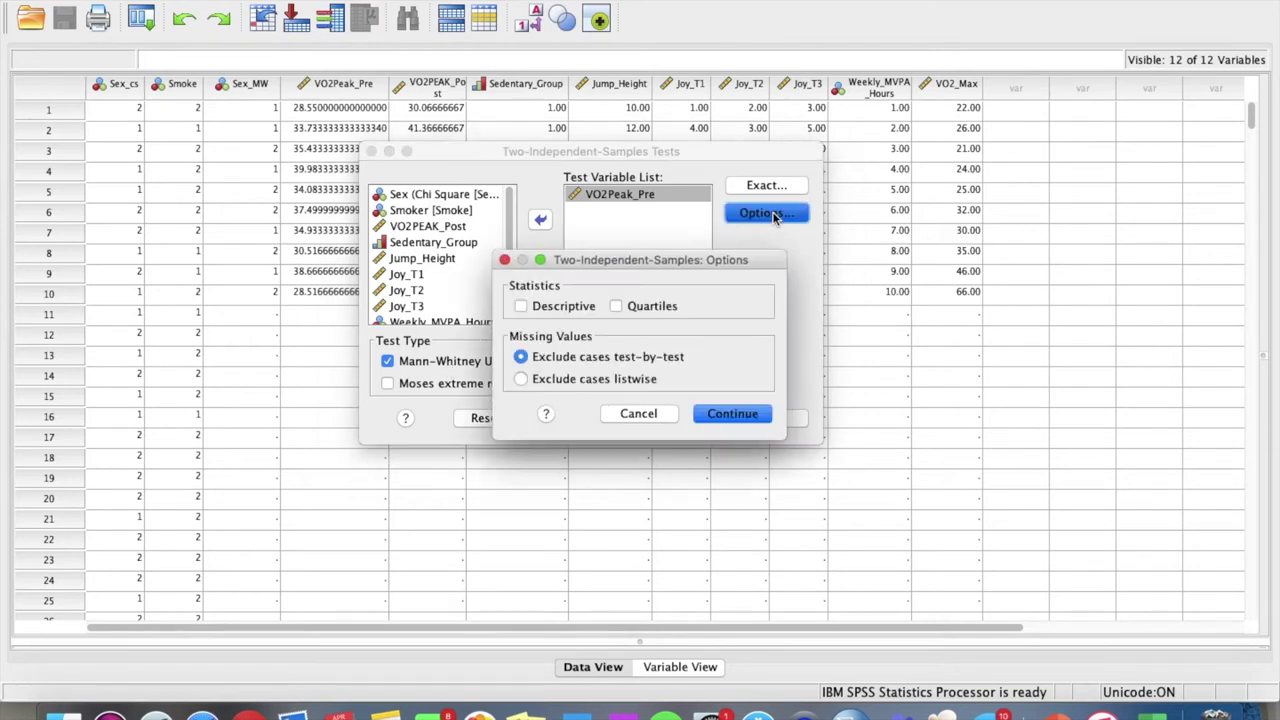
{"action": "left_click", "coordinate": [521, 306]}
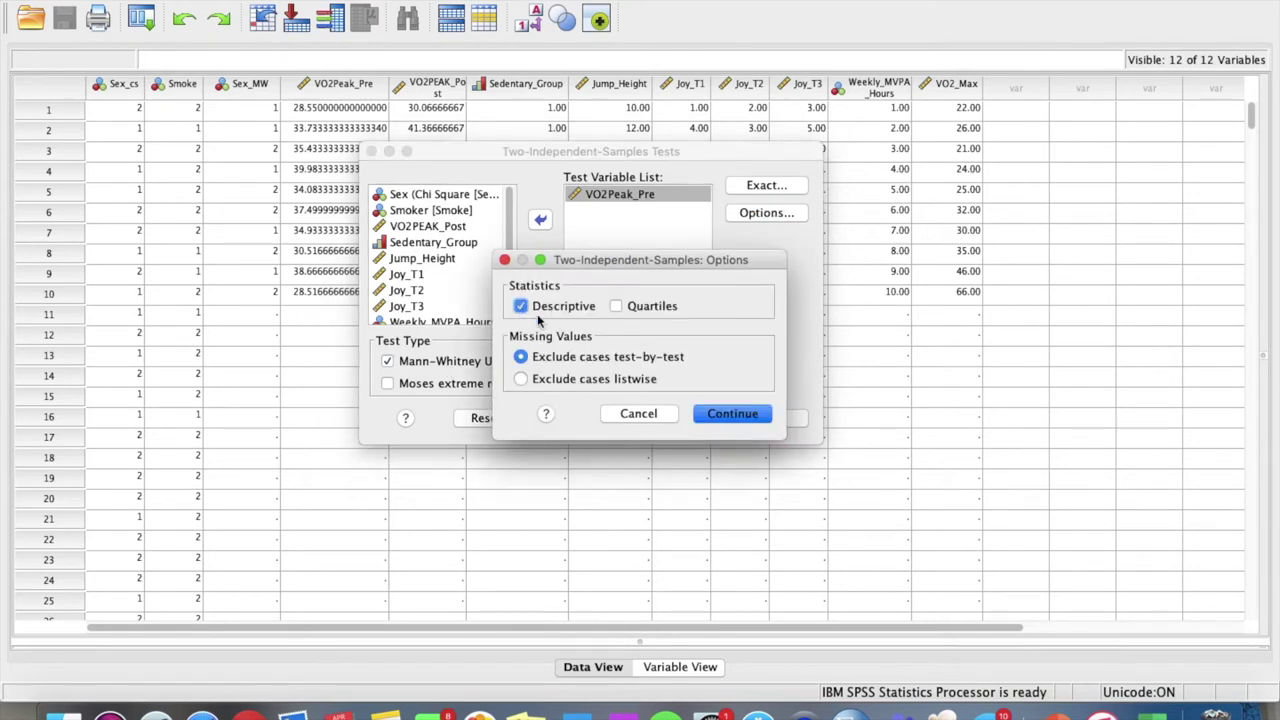
{"action": "left_click", "coordinate": [728, 416]}
{"action": "left_click", "coordinate": [778, 420]}
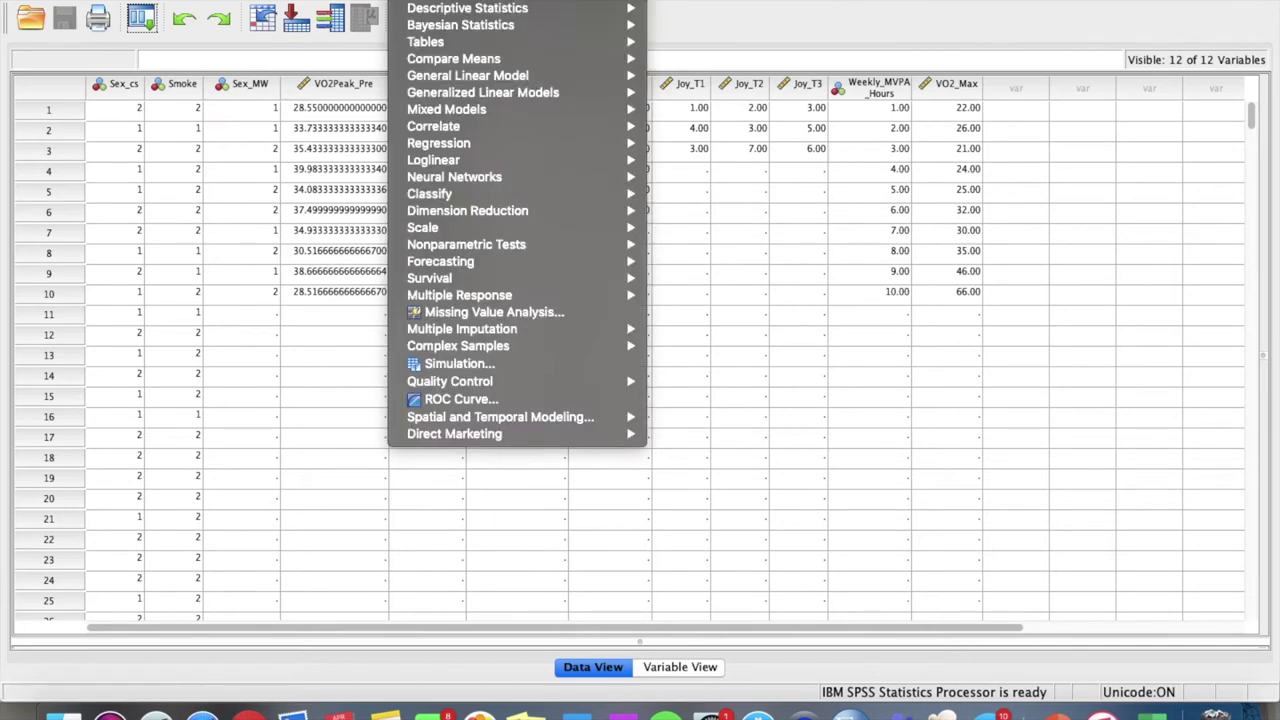
Set up a nonparametric independent-samples test with VO2Peak_Pre as the test field and Sex (Mann Whitney) as the groups field
{"action": "mouse_move", "coordinate": [537, 246]}
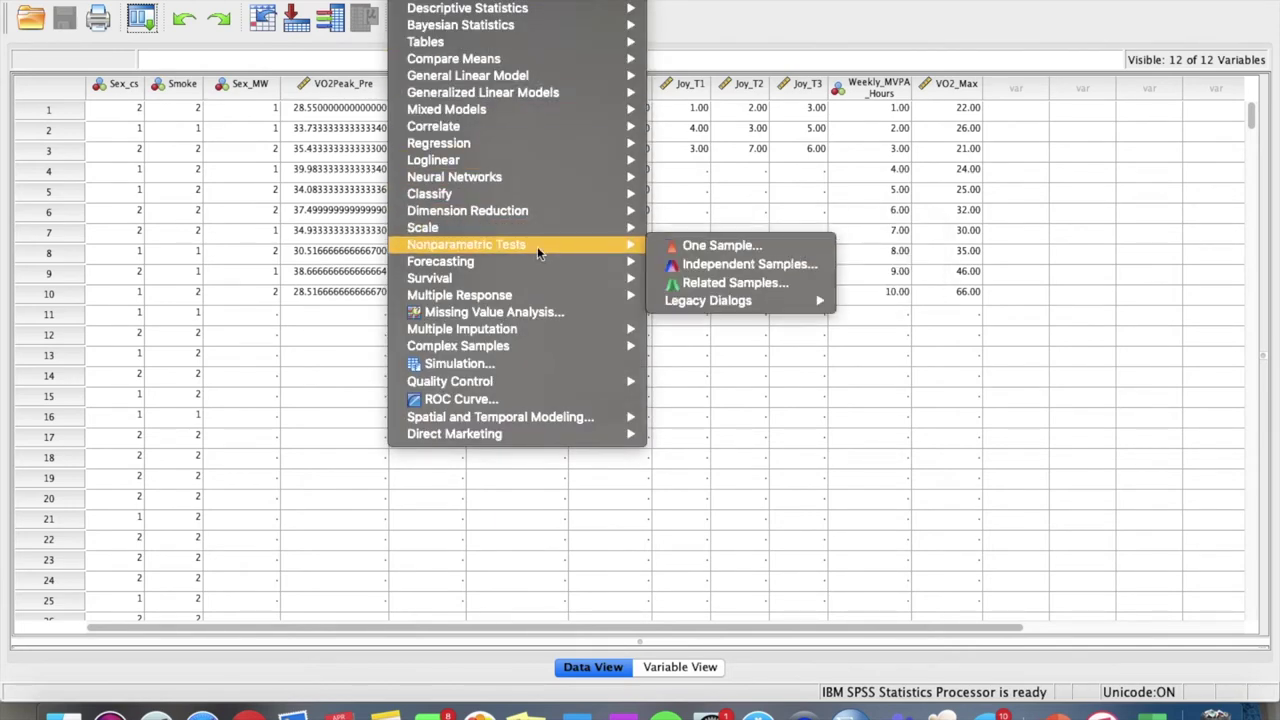
{"action": "left_click", "coordinate": [698, 268]}
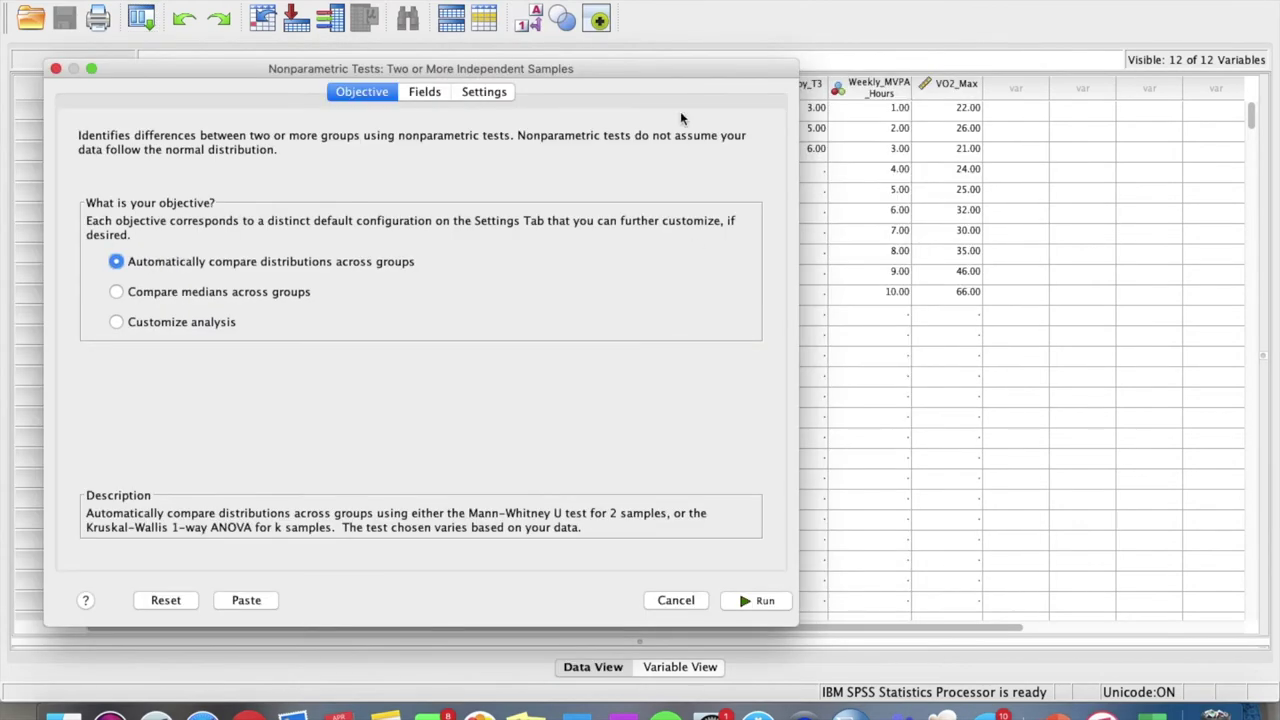
{"action": "left_click_drag", "start_coordinate": [686, 74], "coordinate": [901, 62]}
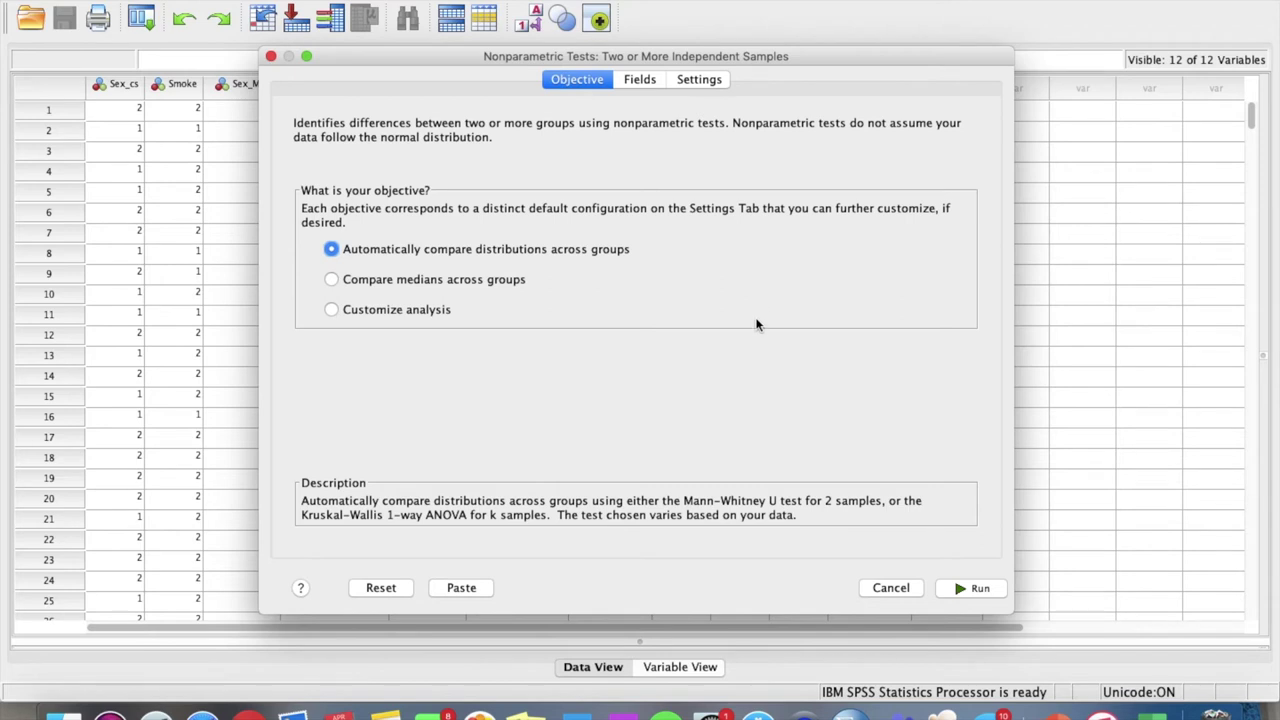
{"action": "left_click", "coordinate": [639, 82]}
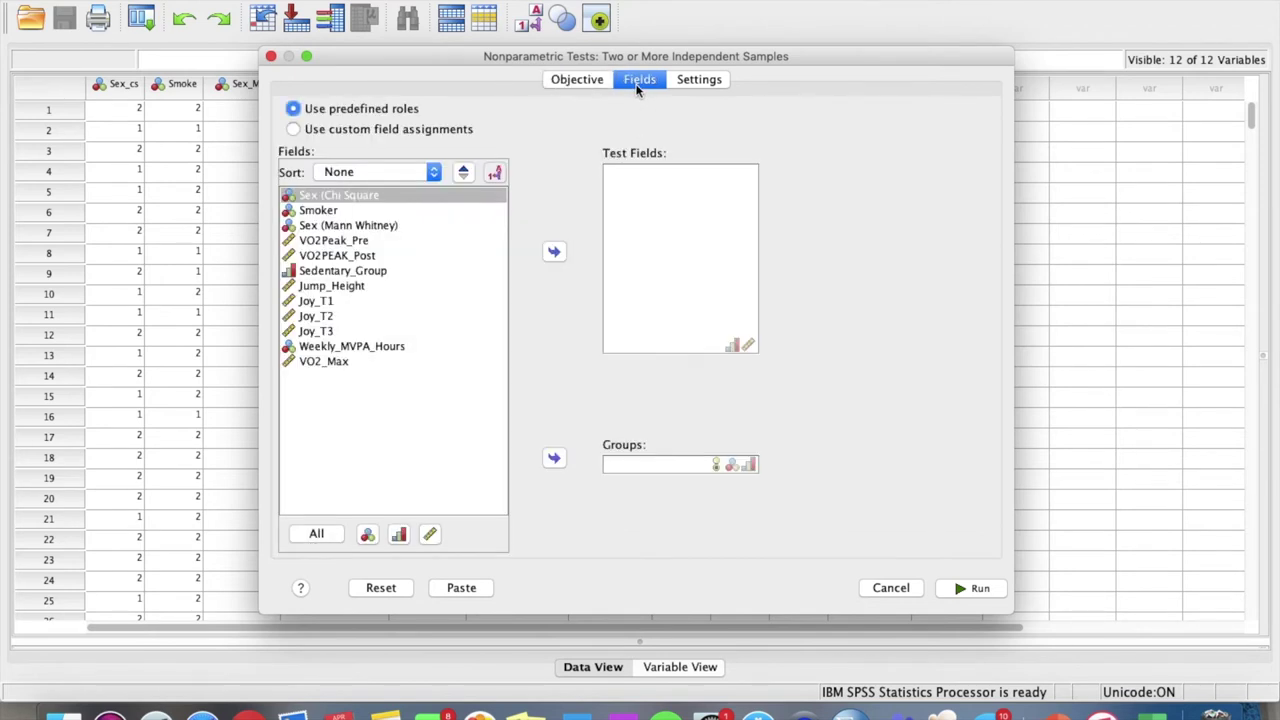
{"action": "left_click", "coordinate": [363, 243]}
{"action": "left_click", "coordinate": [554, 252]}
{"action": "left_click", "coordinate": [372, 227]}
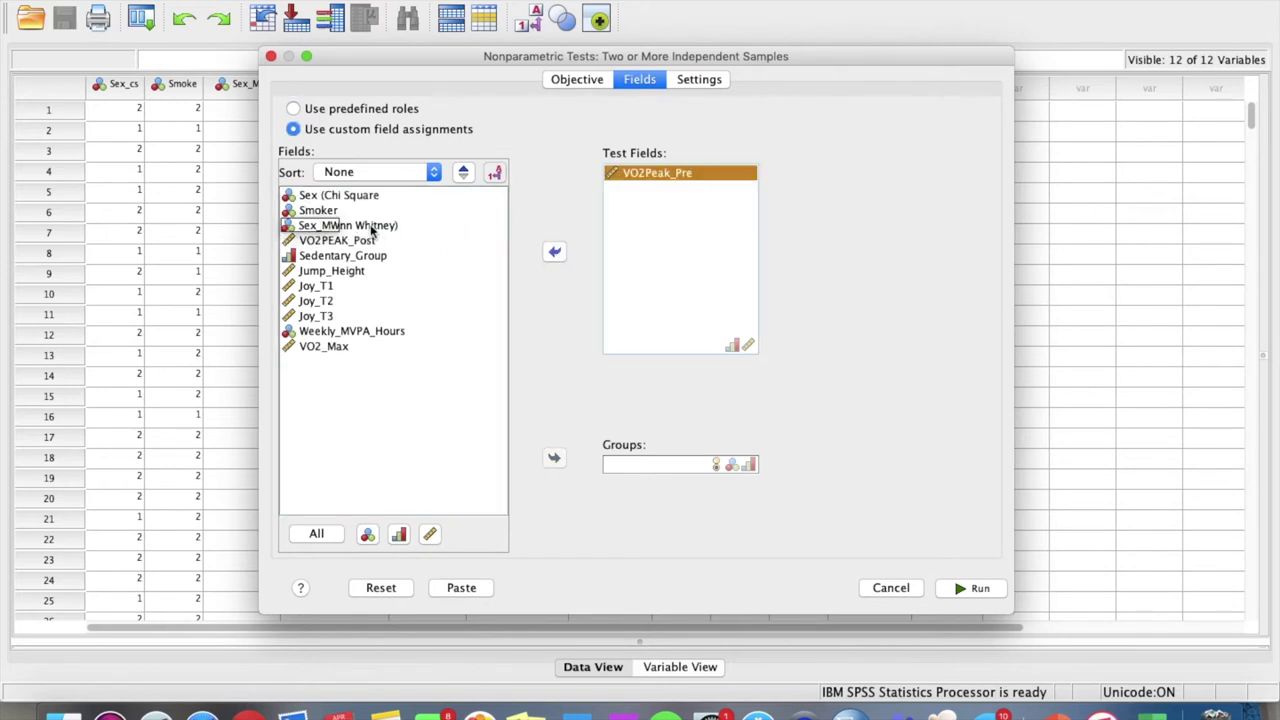
{"action": "left_click", "coordinate": [555, 459]}
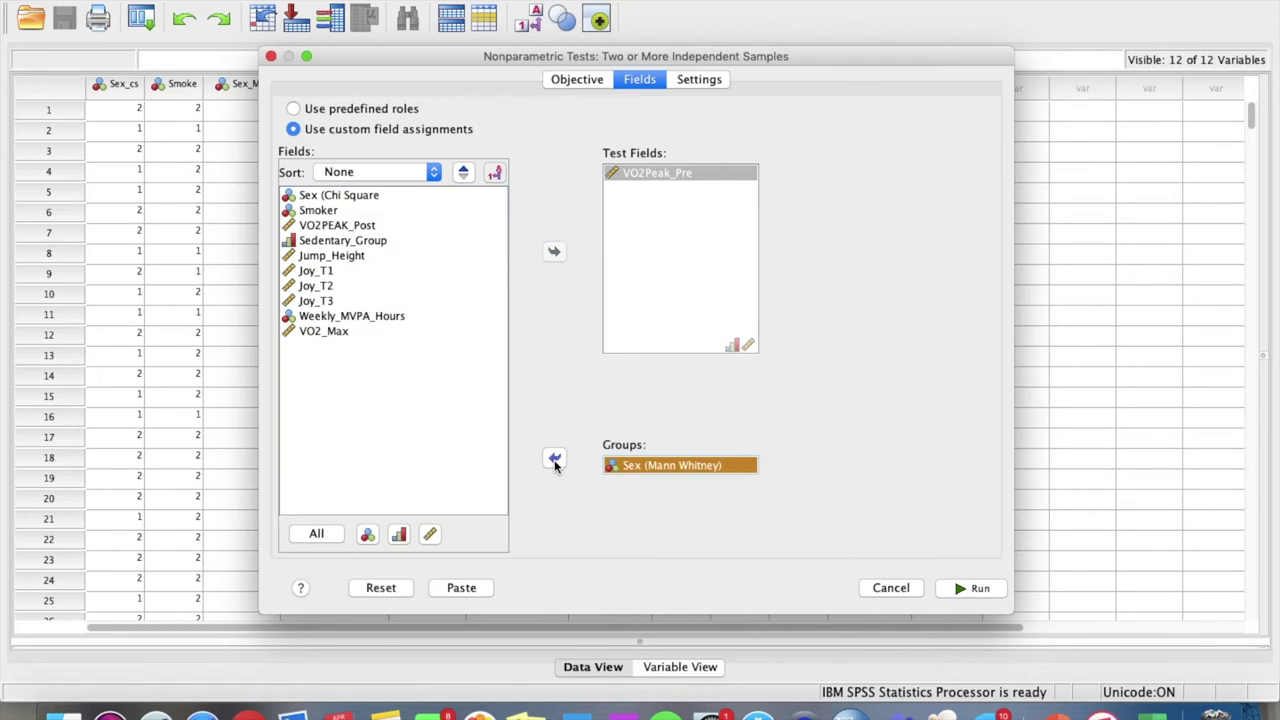
Customize the tests to use Mann-Whitney U (2 samples) and run the analysis with the default test options and missing-value handling
{"action": "left_click", "coordinate": [700, 82]}
{"action": "left_click", "coordinate": [421, 153]}
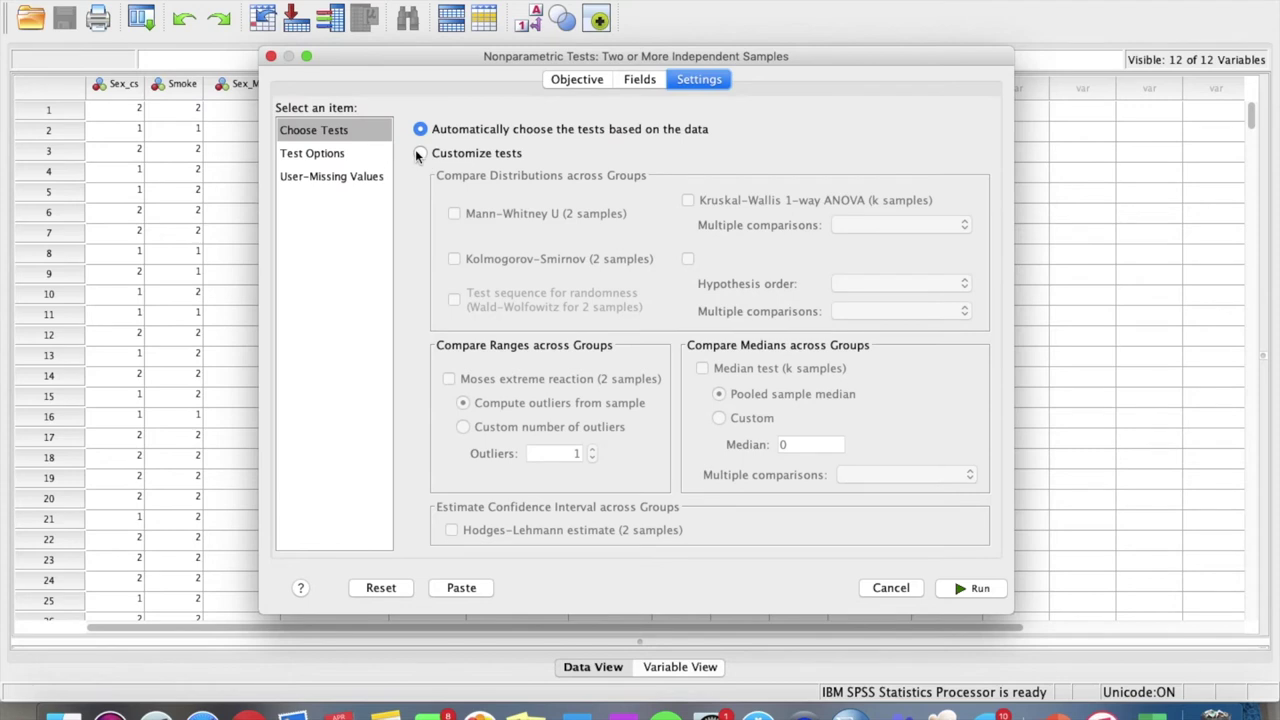
{"action": "left_click", "coordinate": [454, 214]}
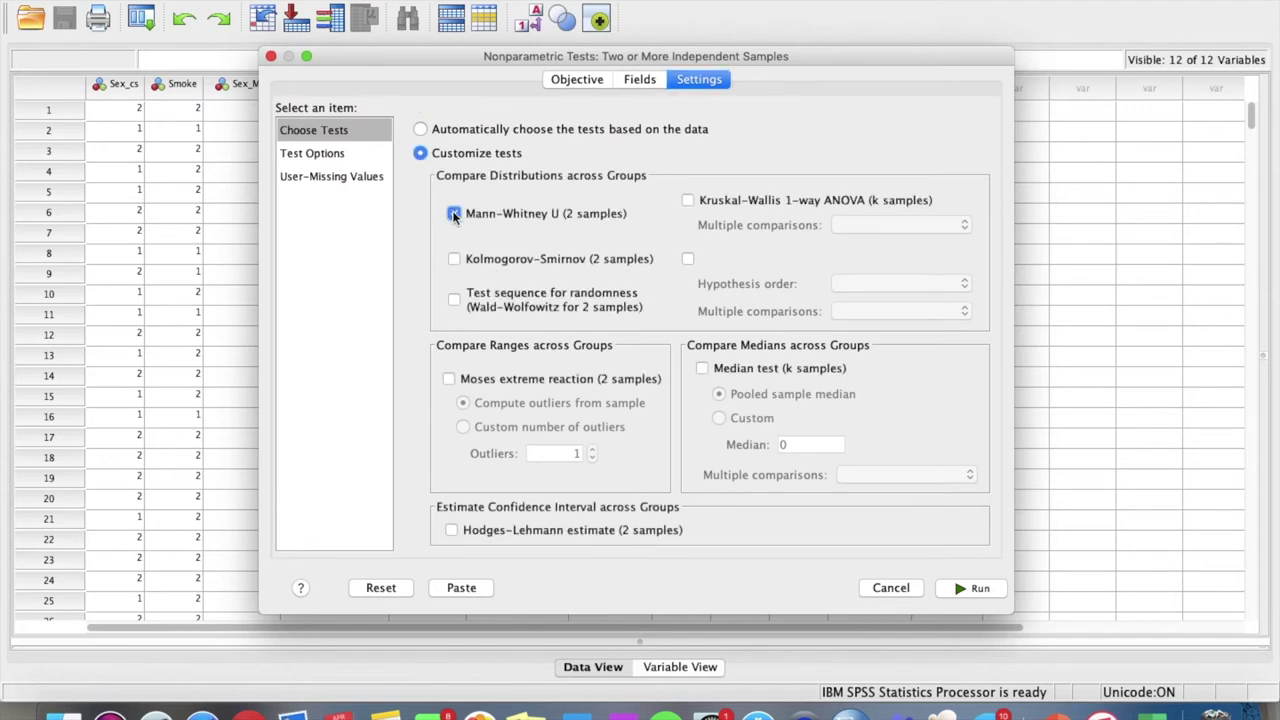
{"action": "left_click", "coordinate": [349, 156]}
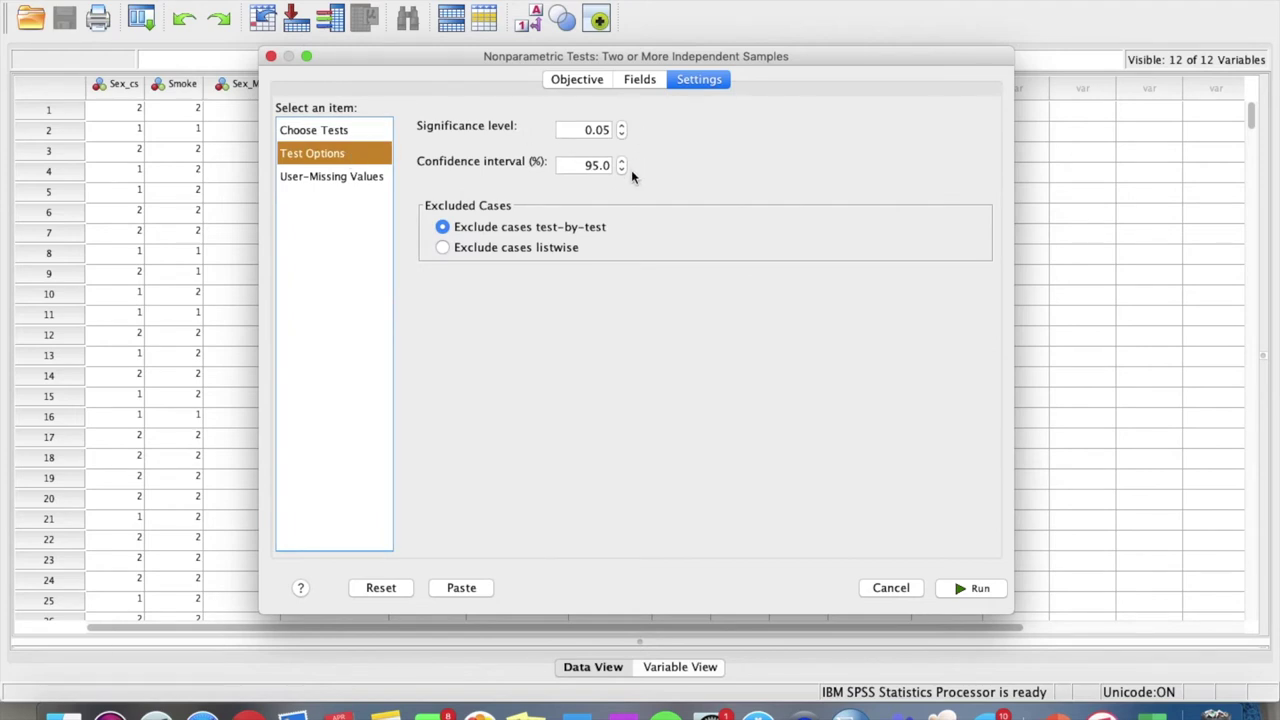
{"action": "left_click", "coordinate": [347, 180]}
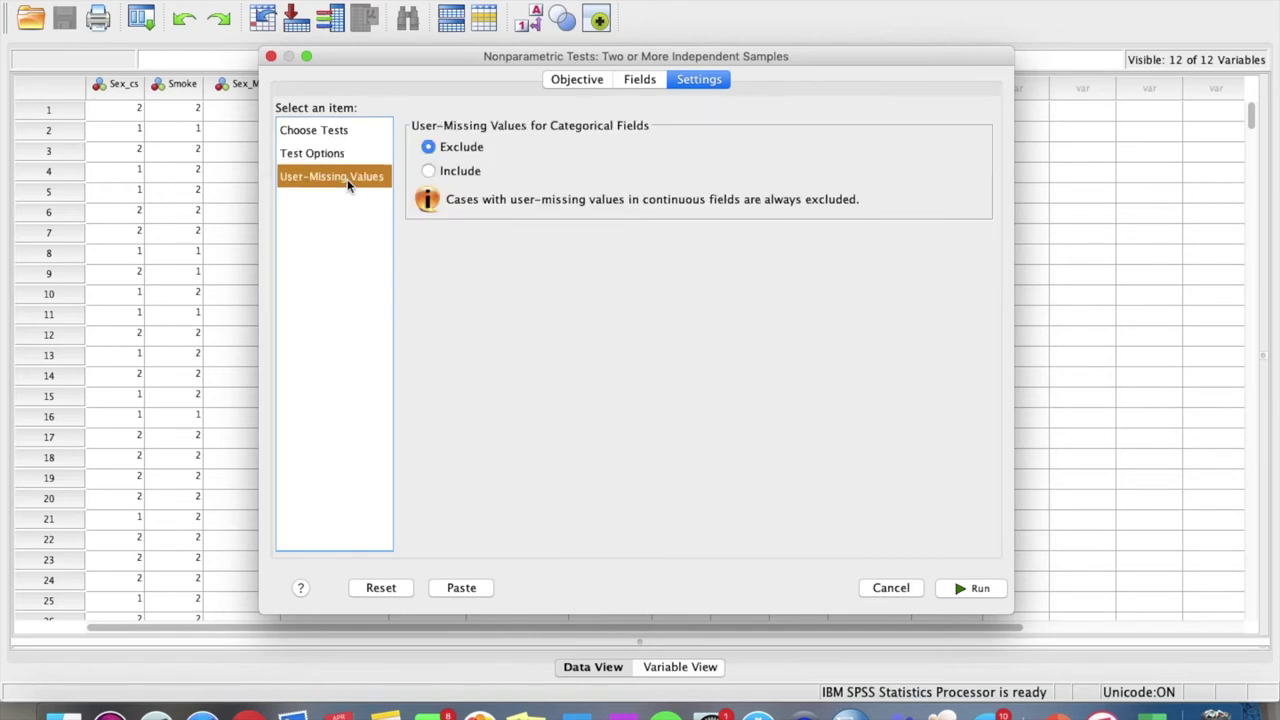
{"action": "left_click", "coordinate": [978, 589]}
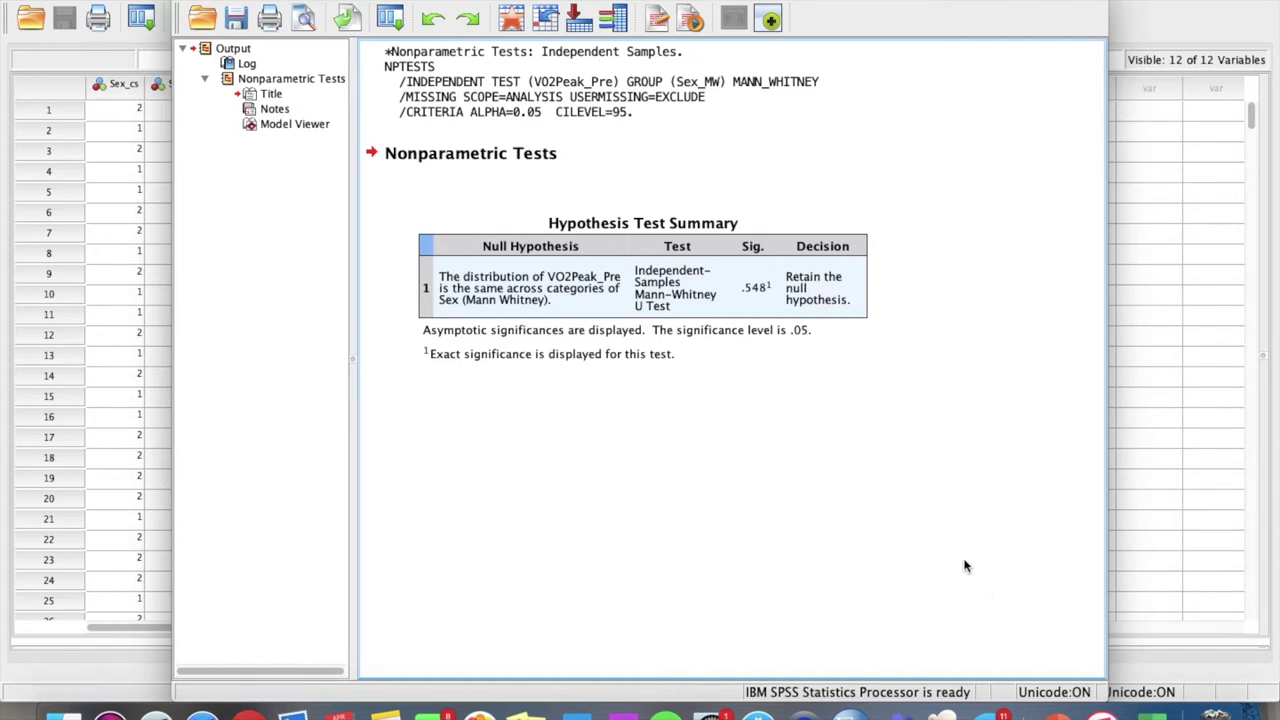
Open the Hypothesis Test Summary in its detailed model view and enlarge the viewer window
{"action": "left_click", "coordinate": [764, 288]}
{"action": "double_click", "coordinate": [764, 288]}
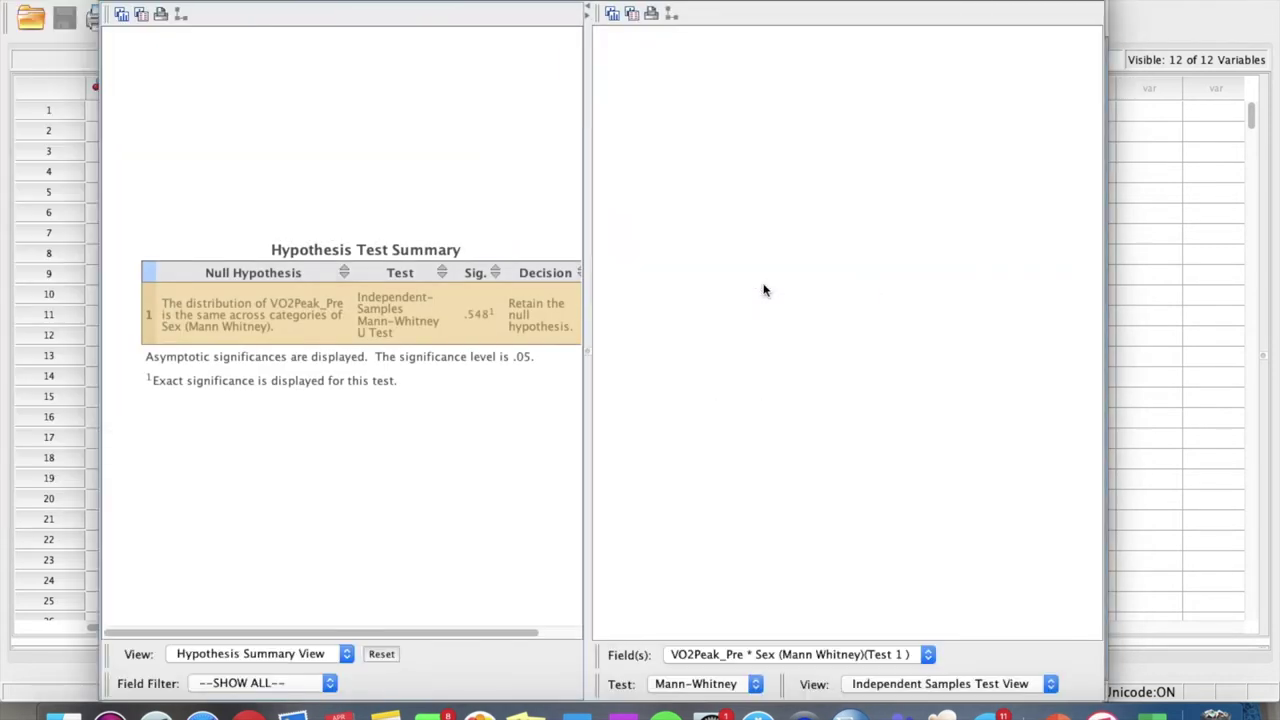
{"action": "left_click_drag", "start_coordinate": [1100, 700], "coordinate": [1178, 712]}
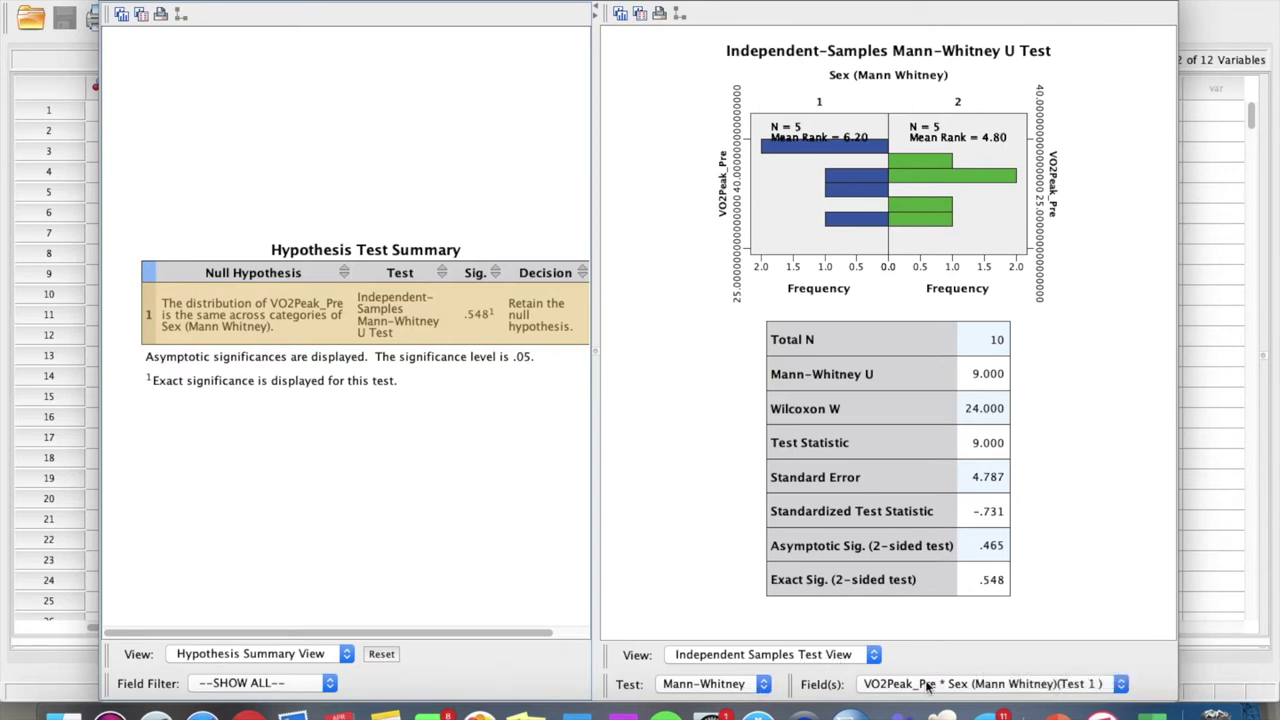
Examine the Continuous Field Information for VO2Peak_Pre and return to the Independent Samples Test View
{"action": "left_click", "coordinate": [838, 656]}
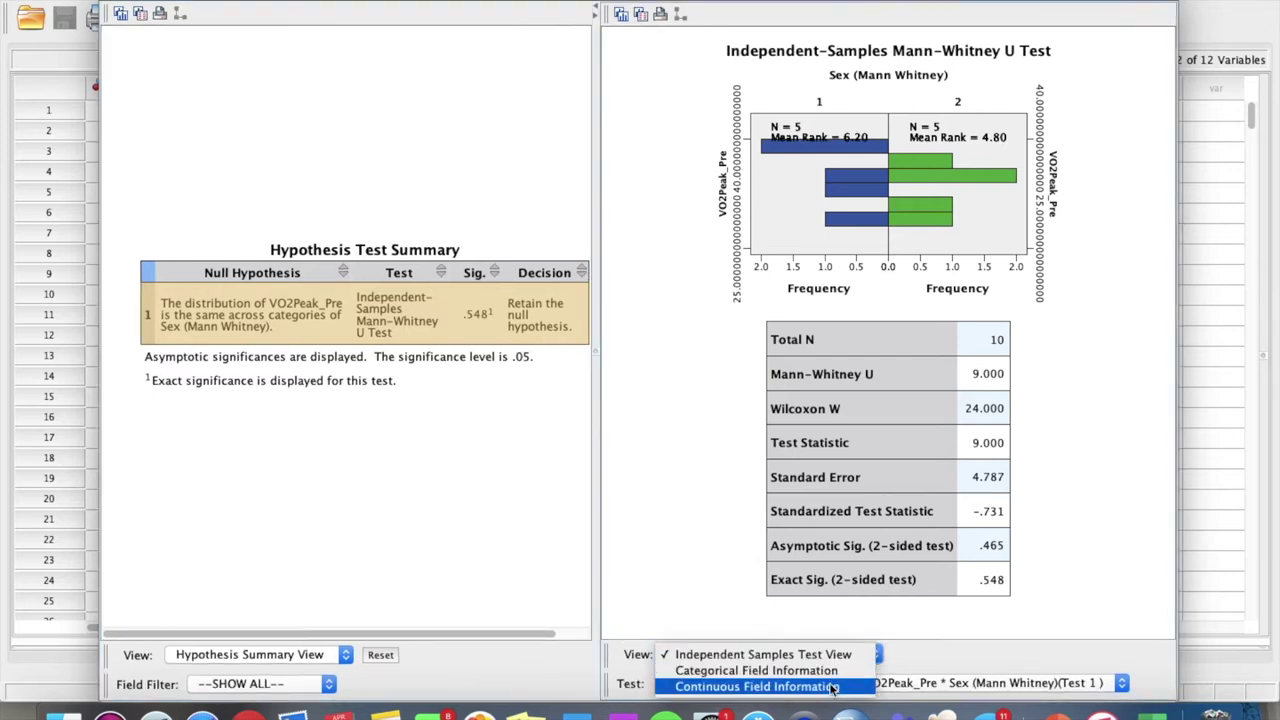
{"action": "left_click", "coordinate": [831, 687]}
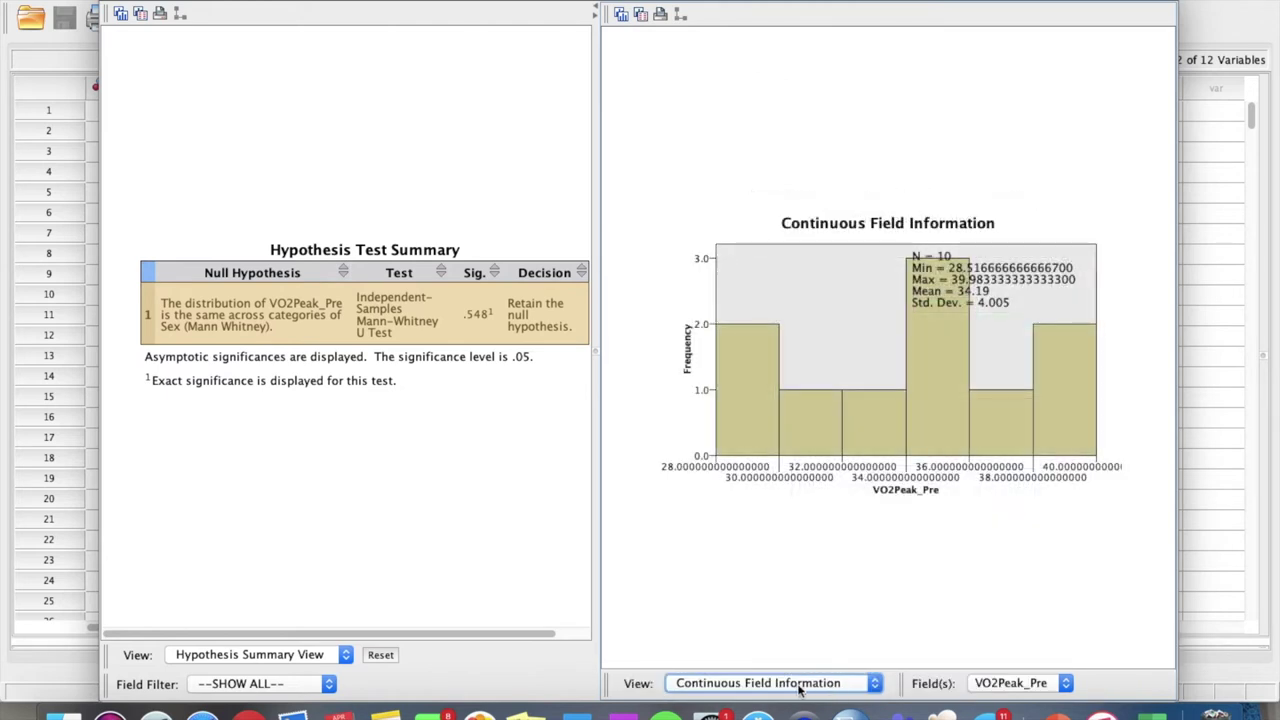
{"action": "left_click", "coordinate": [800, 684]}
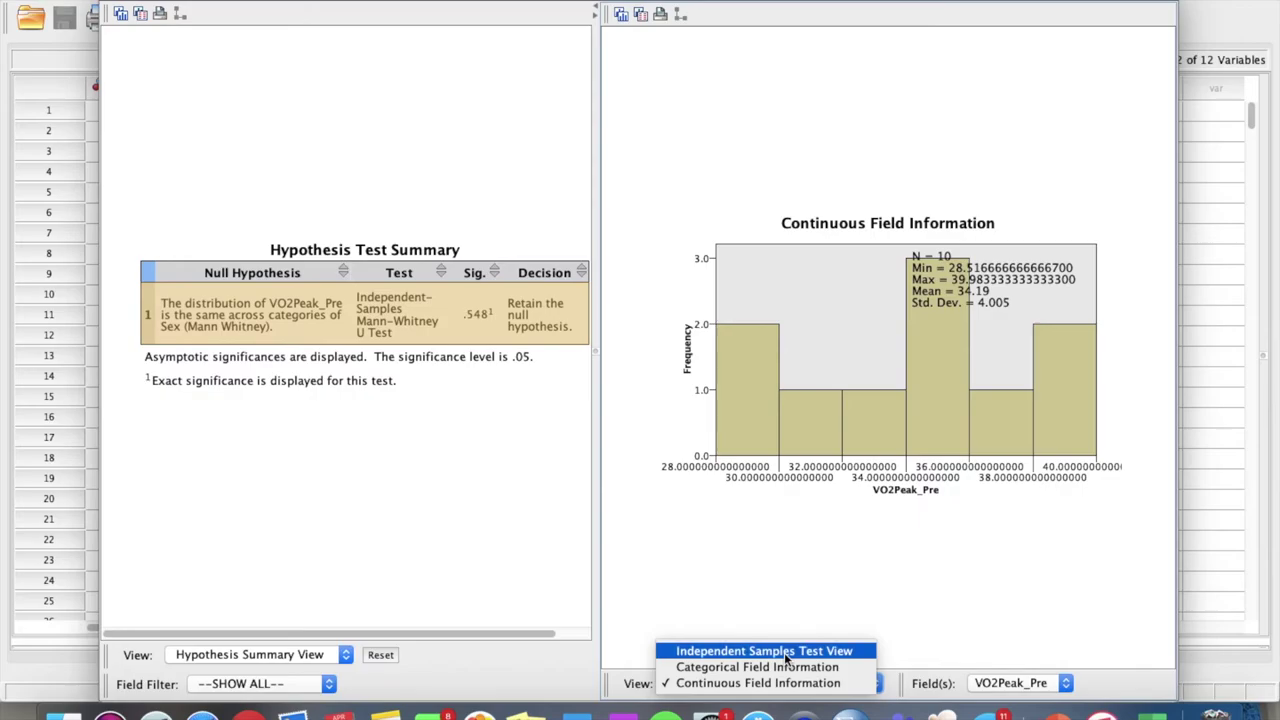
{"action": "left_click", "coordinate": [784, 651]}
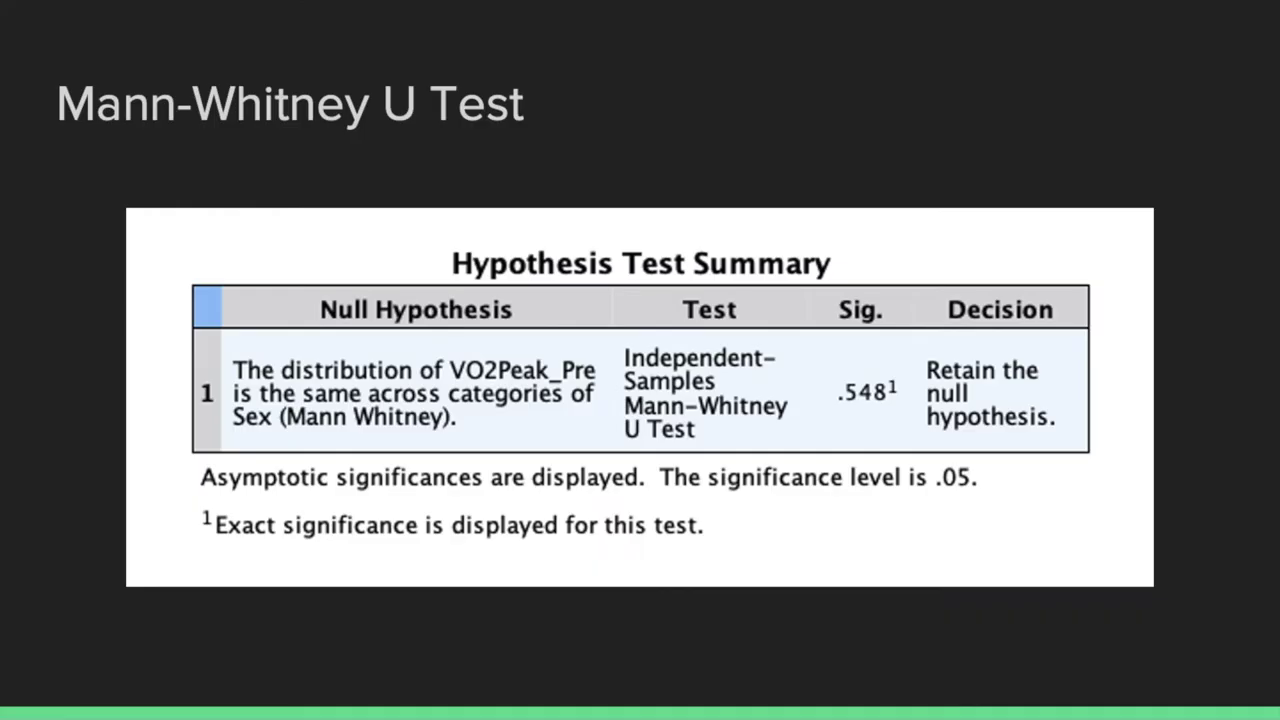